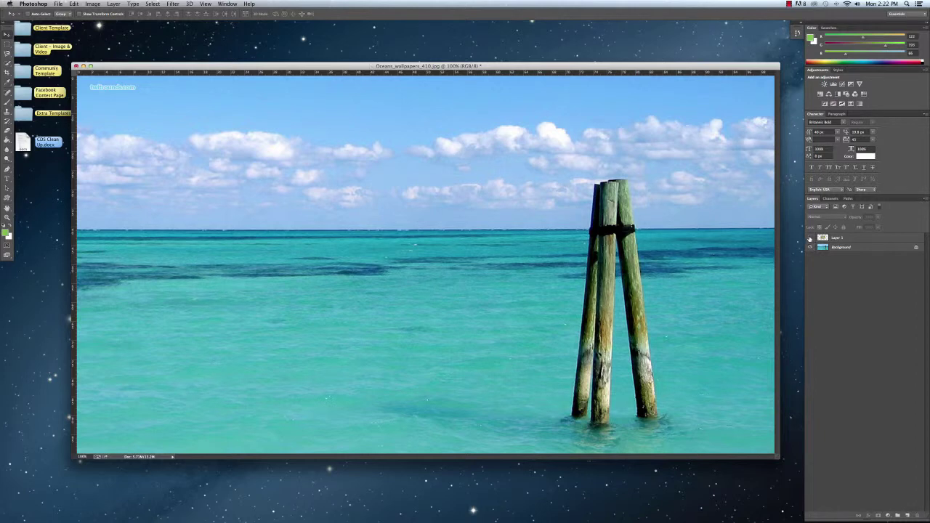
Show the bird layer, Layer 1, choose the Quick Selection Tool and make that layer active
{"action": "left_click", "coordinate": [810, 238]}
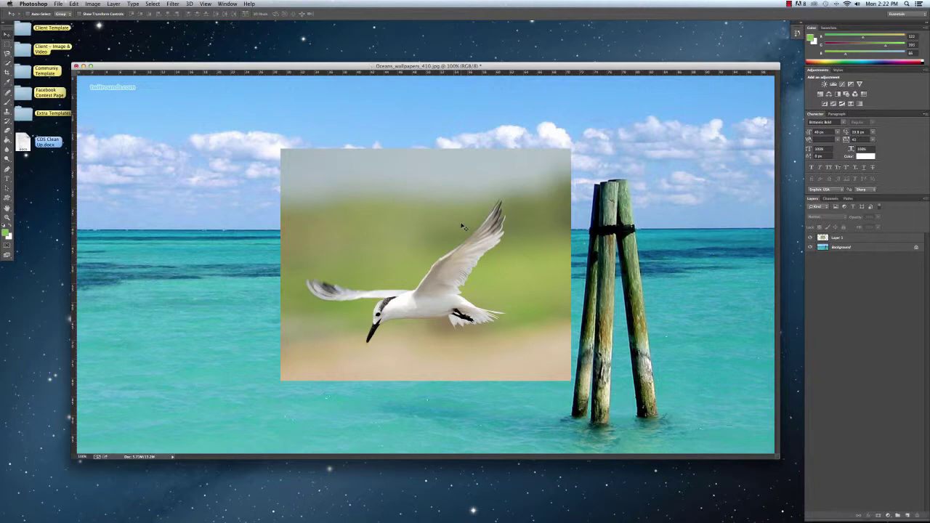
{"action": "left_click", "coordinate": [7, 63]}
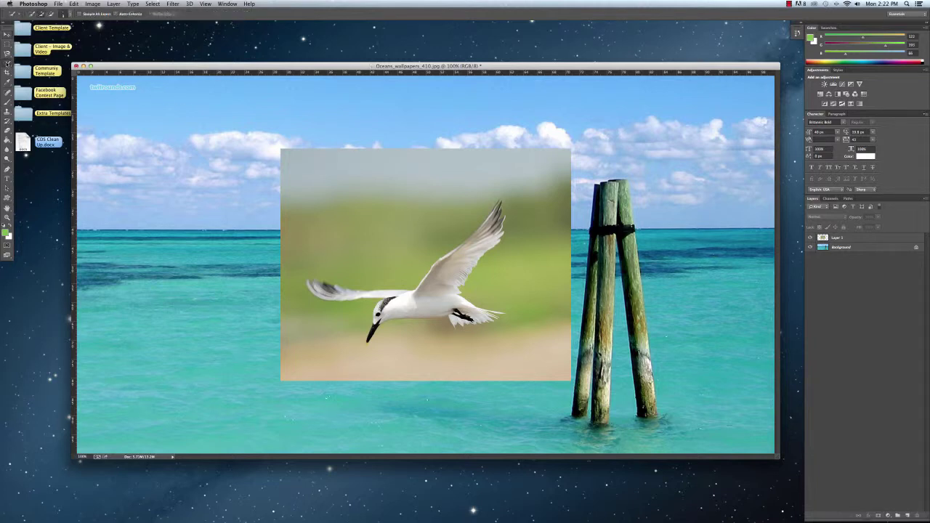
{"action": "right_click", "coordinate": [7, 63]}
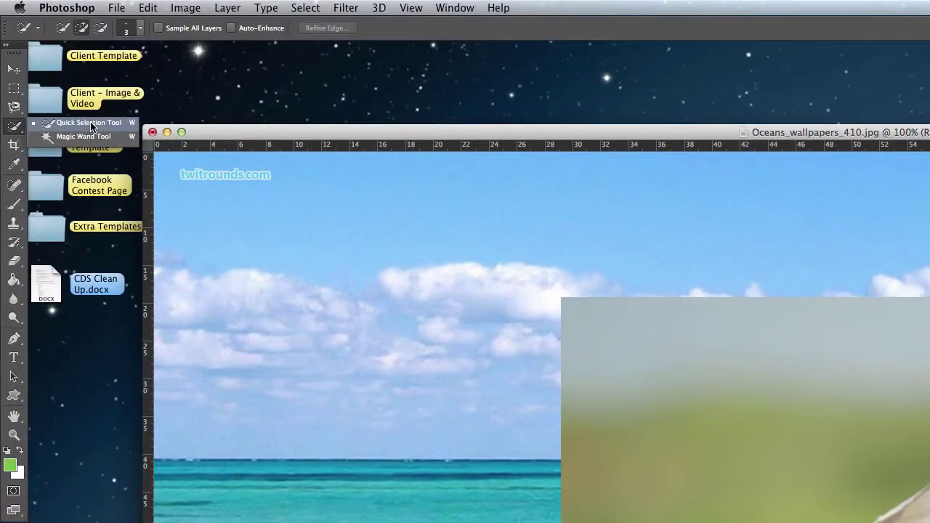
{"action": "left_click", "coordinate": [90, 123]}
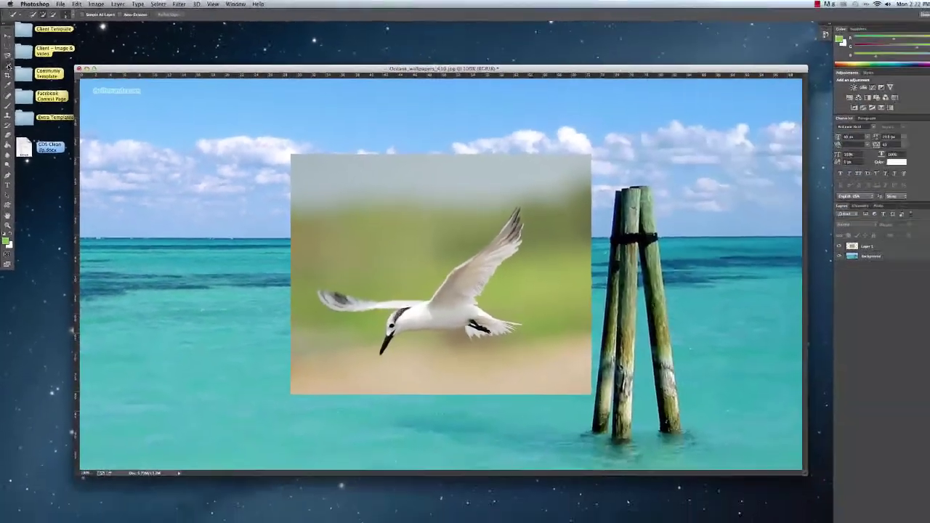
{"action": "right_click", "coordinate": [14, 125]}
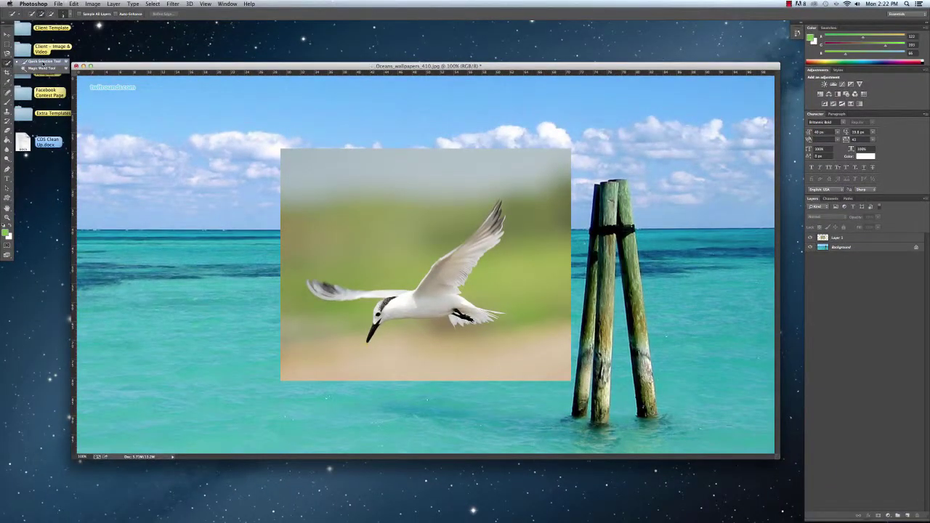
{"action": "left_click", "coordinate": [43, 62]}
{"action": "key", "text": "super+equal"}
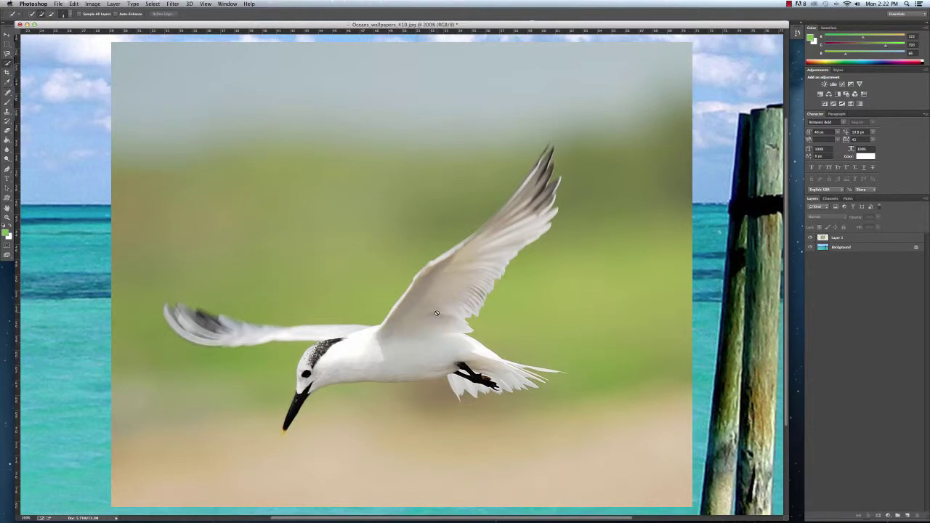
{"action": "left_click", "coordinate": [851, 238]}
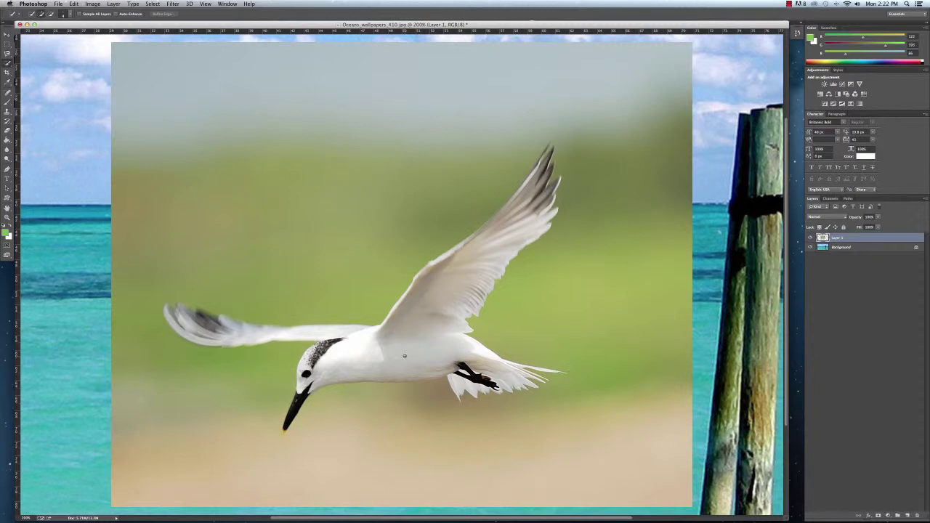
Enlarge the selection brush and roughly select the bird's body, raised wing, tail and outstretched front wing
{"action": "key", "text": "bracketright"}
{"action": "key", "text": "bracketright"}
{"action": "key", "text": "bracketright"}
{"action": "key", "text": "bracketright"}
{"action": "key", "text": "bracketright"}
{"action": "key", "text": "bracketright"}
{"action": "key", "text": "bracketright"}
{"action": "key", "text": "bracketright"}
{"action": "key", "text": "bracketleft"}
{"action": "key", "text": "bracketleft"}
{"action": "key", "text": "bracketleft"}
{"action": "mouse_move", "coordinate": [346, 357]}
{"action": "left_mouse_down"}
{"action": "mouse_move", "coordinate": [415, 356]}
{"action": "mouse_move", "coordinate": [528, 231]}
{"action": "mouse_move", "coordinate": [526, 217]}
{"action": "mouse_move", "coordinate": [460, 242]}
{"action": "mouse_move", "coordinate": [432, 265]}
{"action": "left_mouse_up"}
{"action": "left_click_drag", "start_coordinate": [502, 377], "coordinate": [465, 379]}
{"action": "left_click_drag", "start_coordinate": [323, 334], "coordinate": [190, 320]}
Add the missing dark feather tips of the bird's outstretched front wing to the selection
{"action": "key", "text": "super+equal"}
{"action": "key", "text": "super+equal"}
{"action": "key", "text": "super+equal"}
{"action": "key", "text": "super+equal"}
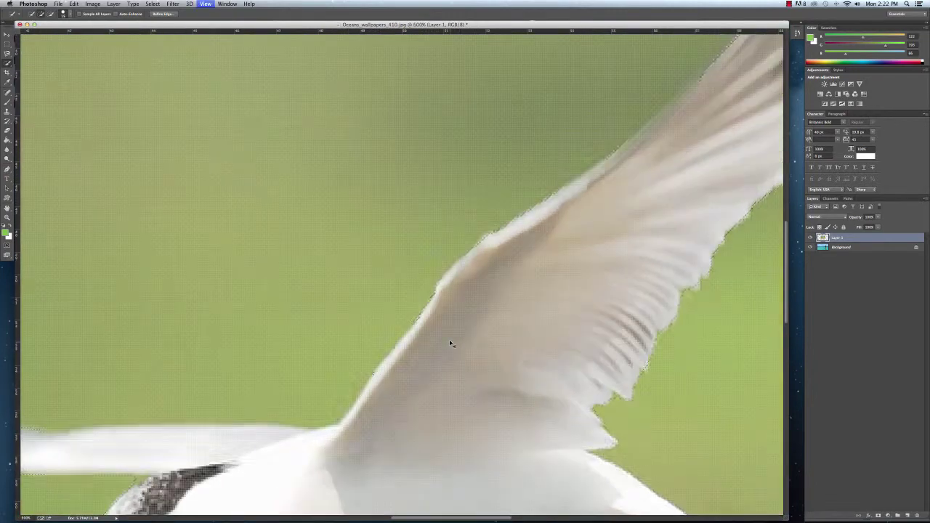
{"action": "key", "text": "super+equal"}
{"action": "scroll", "coordinate": [451, 342], "scroll_direction": "left", "scroll_amount": 5}
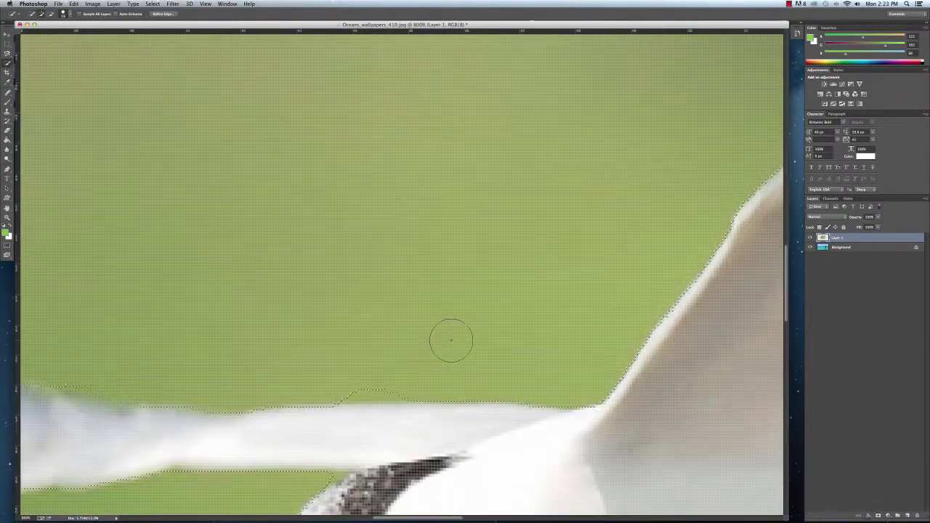
{"action": "scroll", "coordinate": [451, 336], "scroll_direction": "down", "scroll_amount": 3}
{"action": "scroll", "coordinate": [297, 322], "scroll_direction": "left", "scroll_amount": 8}
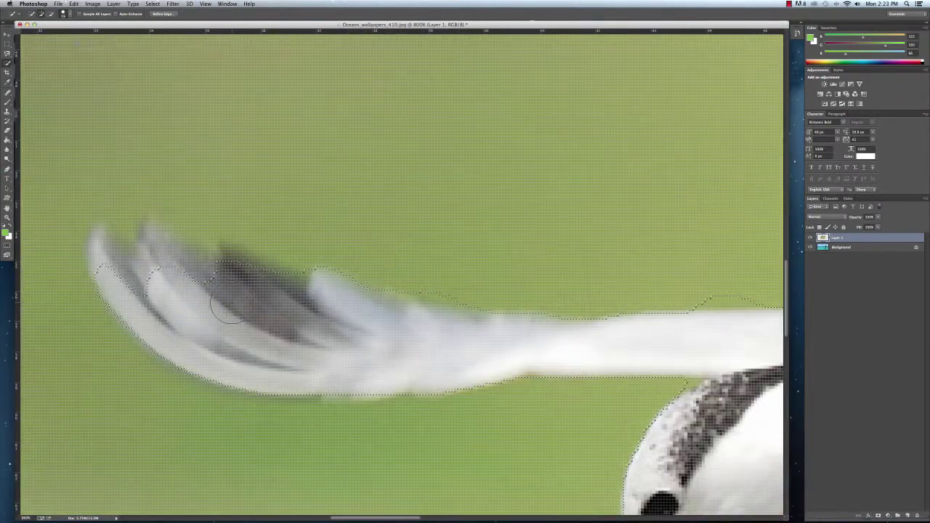
{"action": "scroll", "coordinate": [231, 303], "scroll_direction": "left", "scroll_amount": 2}
{"action": "mouse_move", "coordinate": [218, 307]}
{"action": "left_mouse_down"}
{"action": "mouse_move", "coordinate": [215, 286]}
{"action": "mouse_move", "coordinate": [160, 272]}
{"action": "left_mouse_up"}
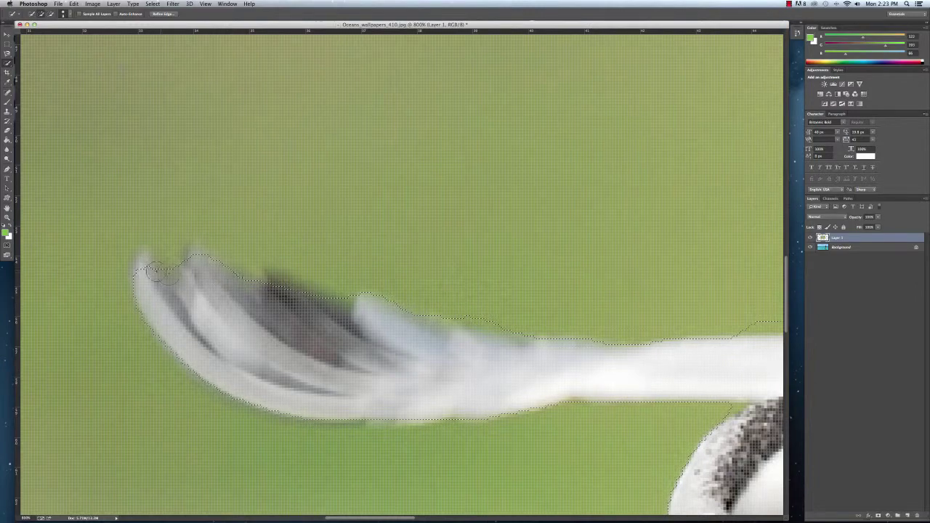
Add the yellow tip of the bird's beak to the selection
{"action": "scroll", "coordinate": [394, 351], "scroll_direction": "down", "scroll_amount": 2}
{"action": "scroll", "coordinate": [394, 351], "scroll_direction": "right", "scroll_amount": 2}
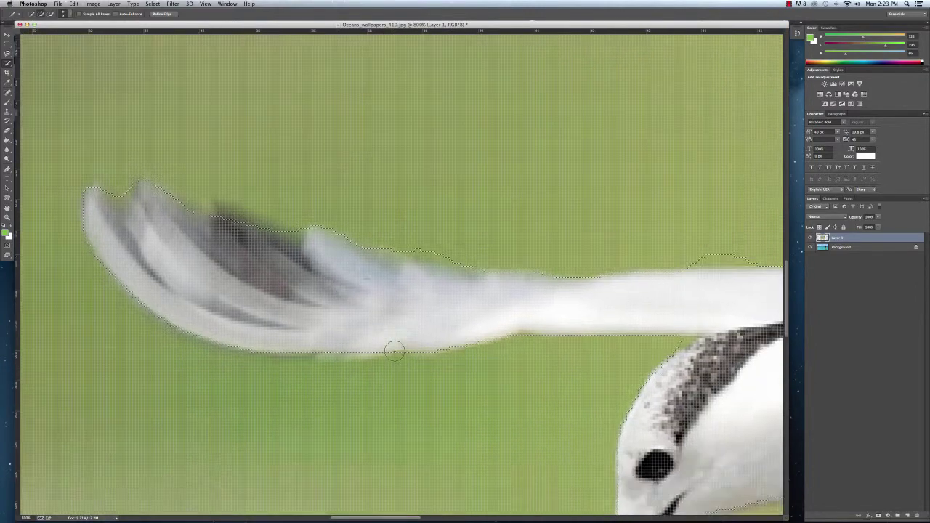
{"action": "scroll", "coordinate": [395, 351], "scroll_direction": "down", "scroll_amount": 9}
{"action": "scroll", "coordinate": [394, 351], "scroll_direction": "right", "scroll_amount": 4}
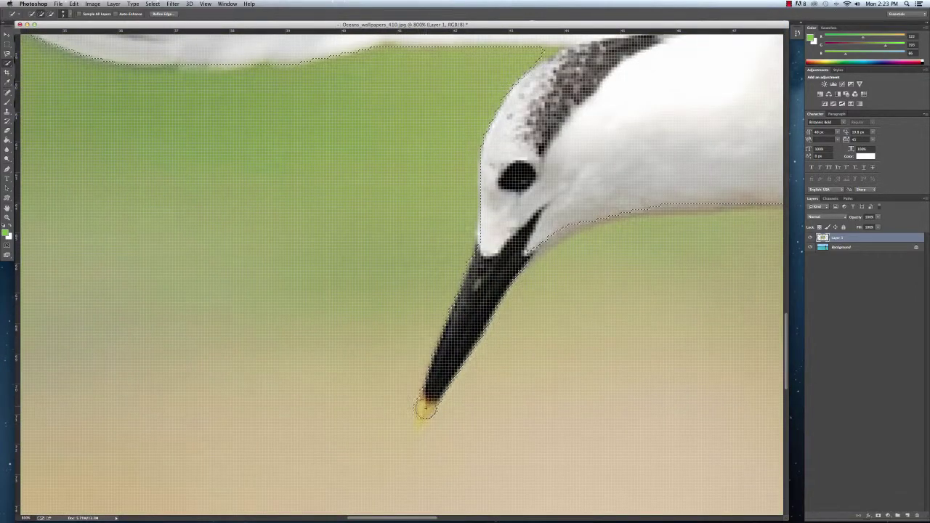
{"action": "left_click_drag", "start_coordinate": [425, 409], "coordinate": [422, 415]}
Correct the selection along the bird's belly and include the long outer tail feathers
{"action": "scroll", "coordinate": [577, 332], "scroll_direction": "right", "scroll_amount": 10}
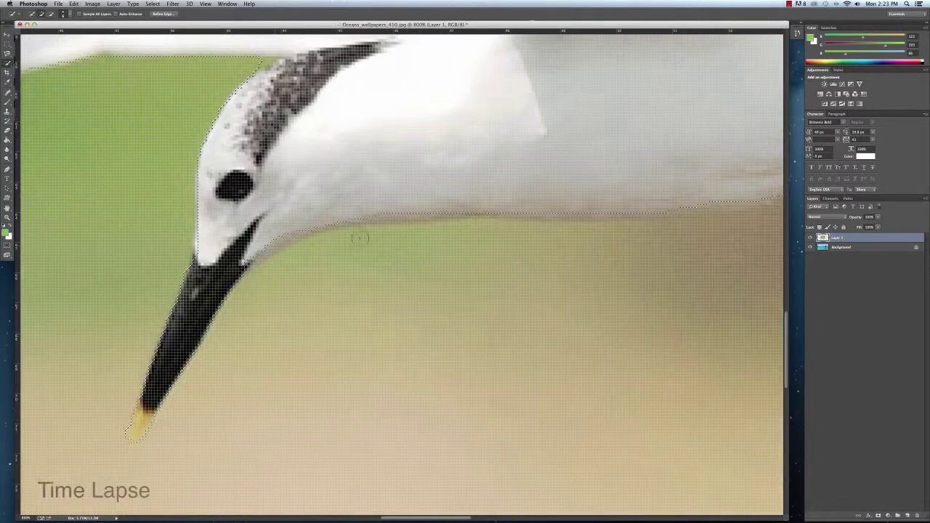
{"action": "mouse_move", "coordinate": [319, 227]}
{"action": "left_mouse_down"}
{"action": "mouse_move", "coordinate": [544, 210]}
{"action": "mouse_move", "coordinate": [590, 212]}
{"action": "mouse_move", "coordinate": [626, 232]}
{"action": "left_mouse_up"}
{"action": "scroll", "coordinate": [590, 212], "scroll_direction": "right", "scroll_amount": 15}
{"action": "scroll", "coordinate": [683, 231], "scroll_direction": "right", "scroll_amount": 3}
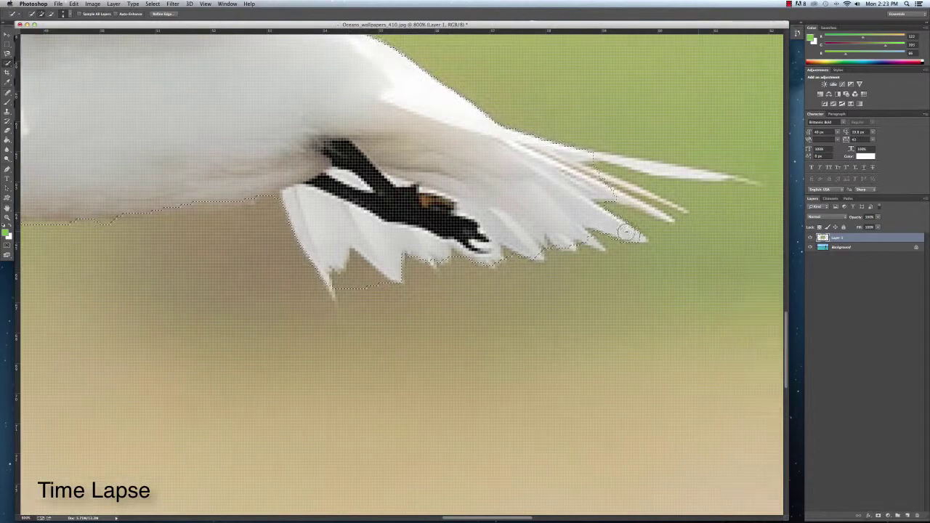
{"action": "mouse_move", "coordinate": [606, 158]}
{"action": "left_mouse_down"}
{"action": "mouse_move", "coordinate": [714, 176]}
{"action": "mouse_move", "coordinate": [614, 160]}
{"action": "mouse_move", "coordinate": [623, 193]}
{"action": "mouse_move", "coordinate": [678, 208]}
{"action": "left_mouse_up"}
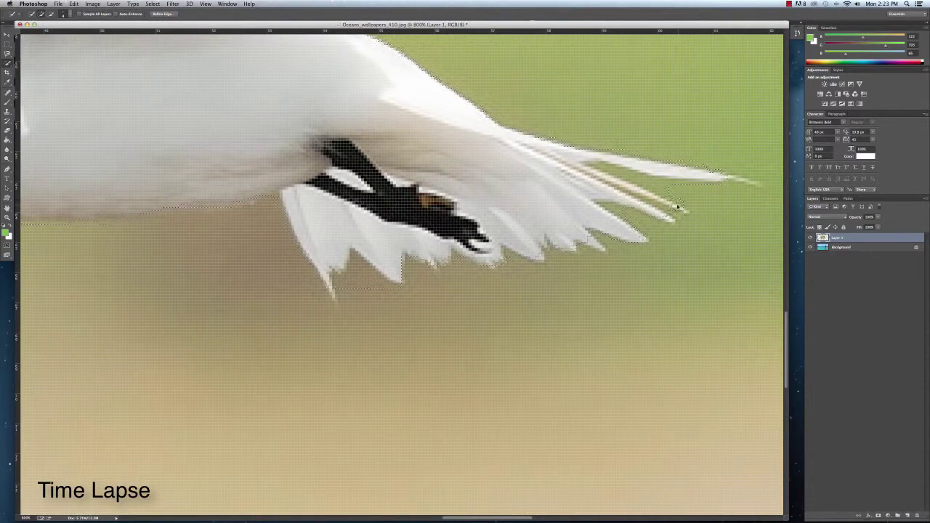
Refine the selection around the dark feather tips of the bird's raised wing
{"action": "scroll", "coordinate": [678, 208], "scroll_direction": "up", "scroll_amount": 20}
{"action": "scroll", "coordinate": [581, 254], "scroll_direction": "left", "scroll_amount": 8}
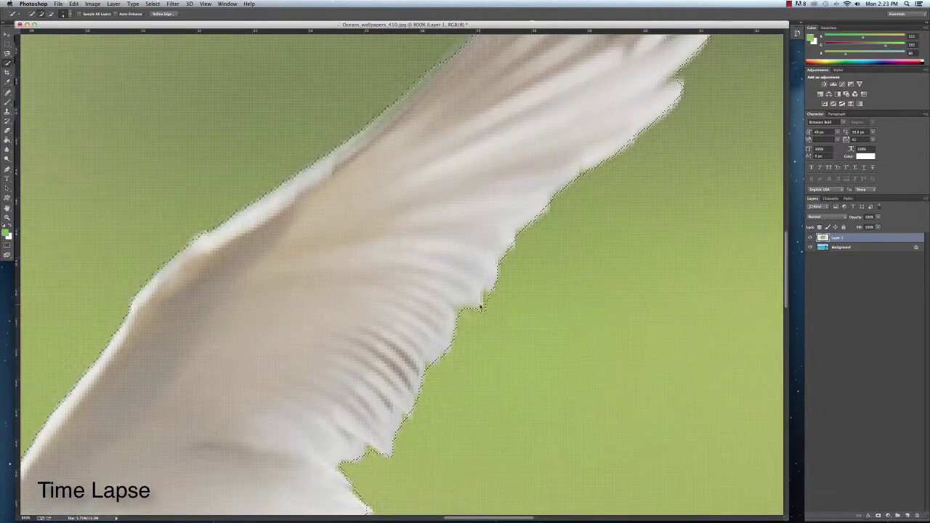
{"action": "scroll", "coordinate": [482, 308], "scroll_direction": "up", "scroll_amount": 10}
{"action": "scroll", "coordinate": [481, 308], "scroll_direction": "right", "scroll_amount": 2}
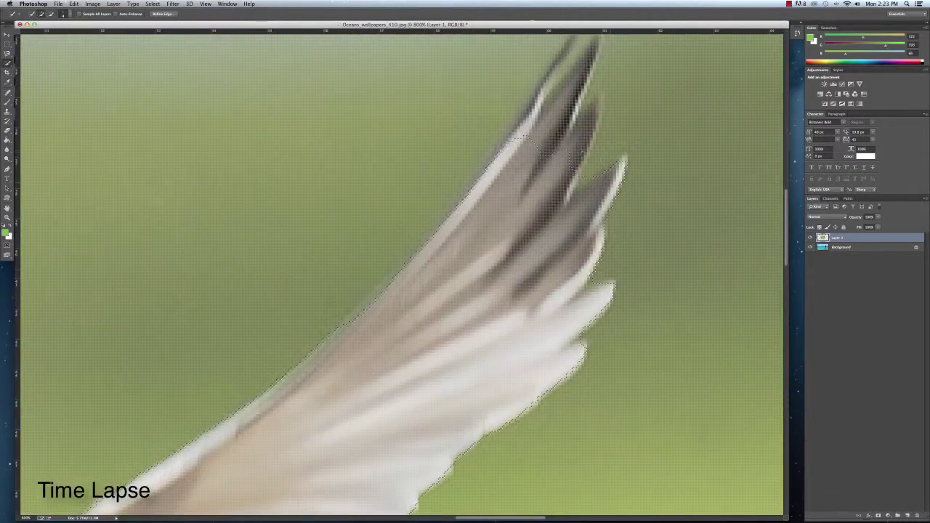
{"action": "scroll", "coordinate": [574, 165], "scroll_direction": "up", "scroll_amount": 4}
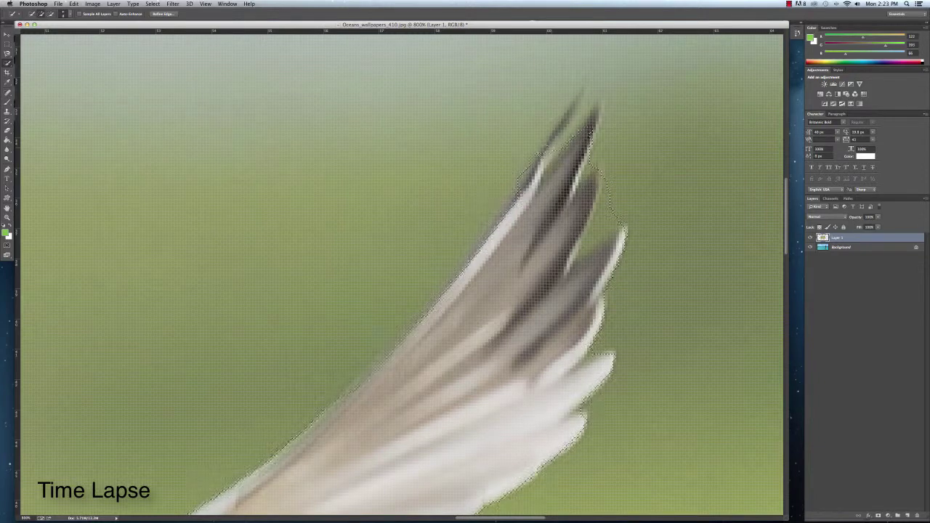
{"action": "left_click_drag", "start_coordinate": [584, 120], "coordinate": [533, 241]}
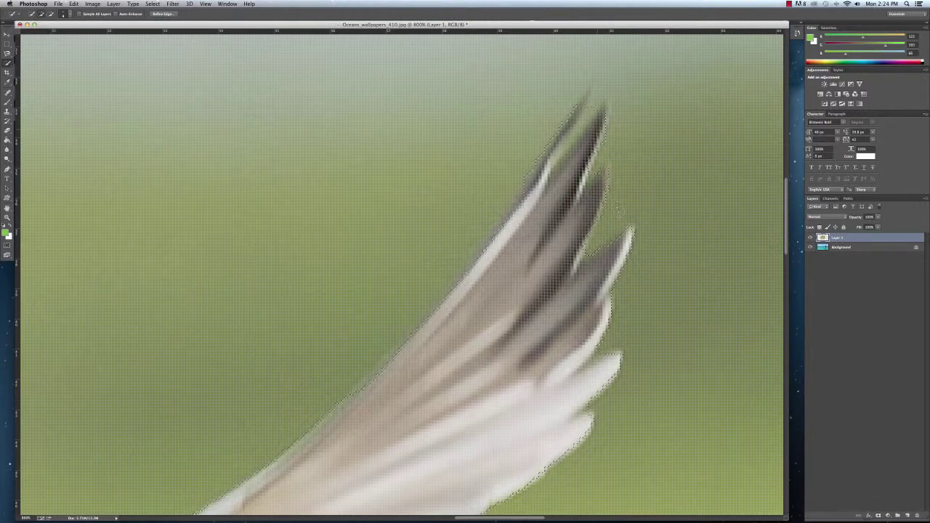
Open Refine Edge for the bird selection and preview it in the On Layers view
{"action": "scroll", "coordinate": [620, 315], "scroll_direction": "down", "scroll_amount": 5}
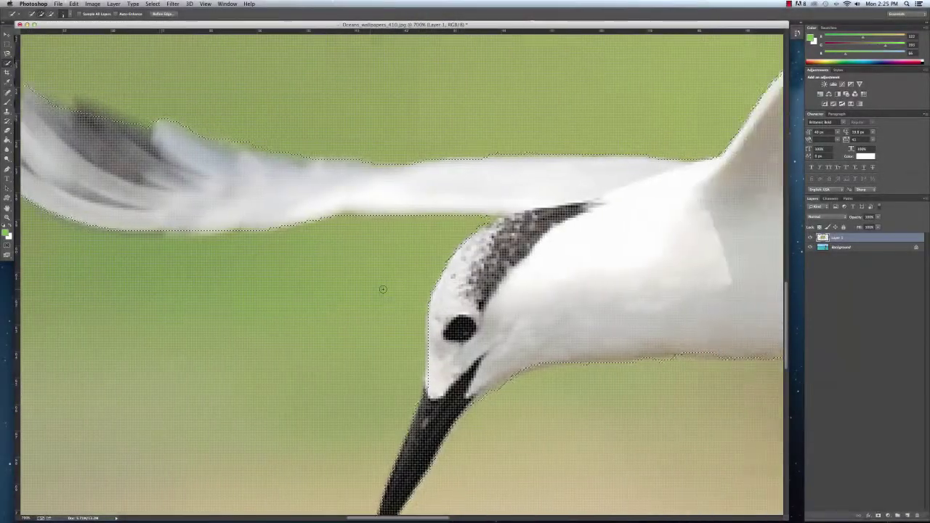
{"action": "key", "text": "super+minus"}
{"action": "key", "text": "super+minus"}
{"action": "key", "text": "super+minus"}
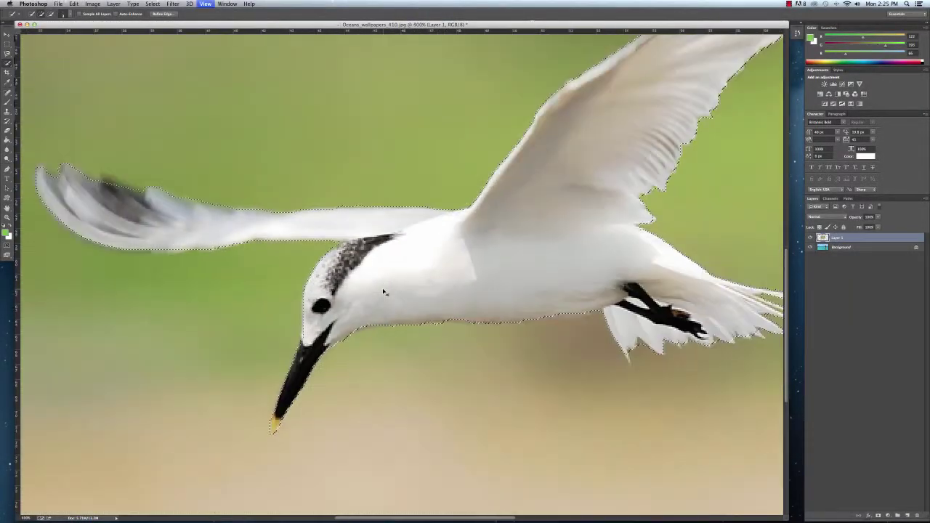
{"action": "key", "text": "super+minus"}
{"action": "key", "text": "super+minus"}
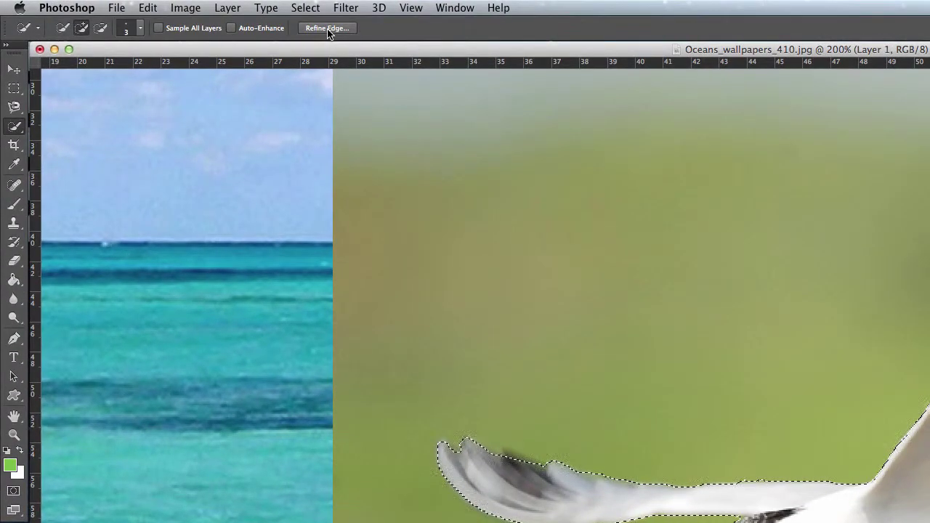
{"action": "left_click", "coordinate": [327, 29]}
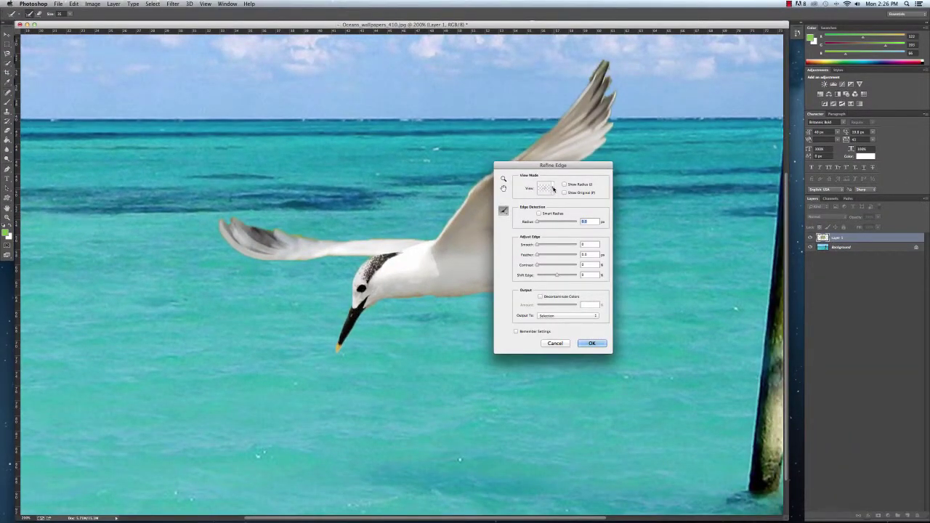
{"action": "left_click", "coordinate": [552, 189]}
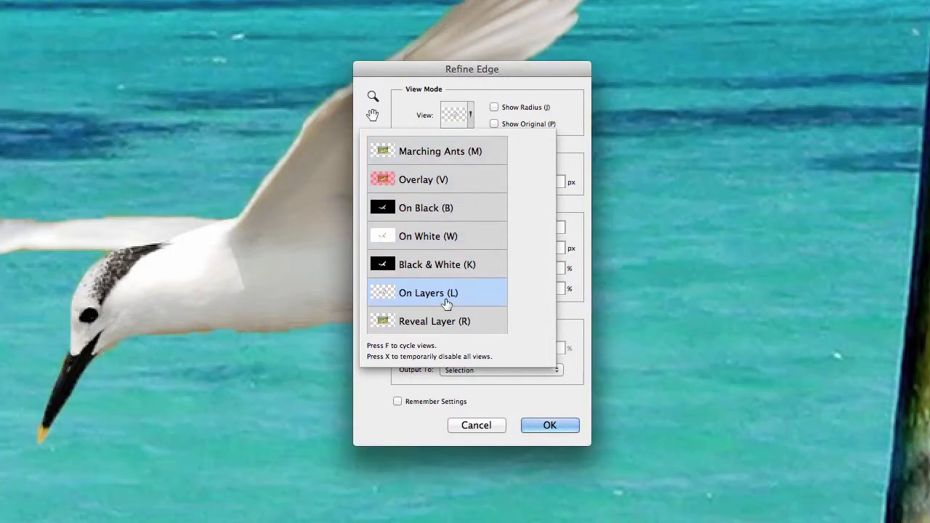
{"action": "left_click", "coordinate": [574, 149]}
Set the refined edge to Shift Edge +31%, Contrast 19%, Smooth 9 and Radius 3.1 px
{"action": "mouse_move", "coordinate": [480, 289]}
{"action": "left_mouse_down"}
{"action": "mouse_move", "coordinate": [455, 291]}
{"action": "mouse_move", "coordinate": [491, 289]}
{"action": "left_mouse_up"}
{"action": "left_click_drag", "start_coordinate": [441, 268], "coordinate": [446, 230]}
{"action": "mouse_move", "coordinate": [440, 182]}
{"action": "left_mouse_down"}
{"action": "mouse_move", "coordinate": [497, 184]}
{"action": "mouse_move", "coordinate": [455, 183]}
{"action": "left_mouse_up"}
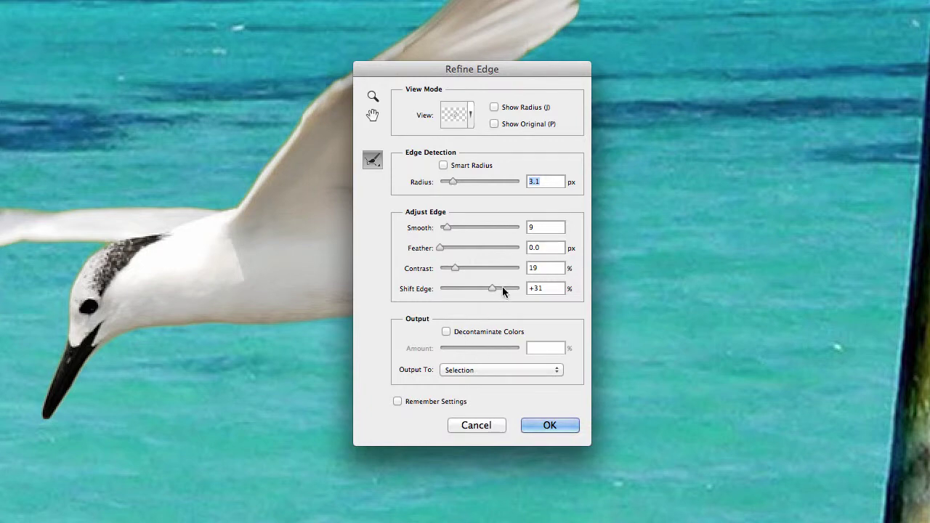
Pull the edge inward with Shift Edge -69%, keep Feather at 0.0 px and set Contrast to 25%
{"action": "left_click_drag", "start_coordinate": [498, 288], "coordinate": [454, 289]}
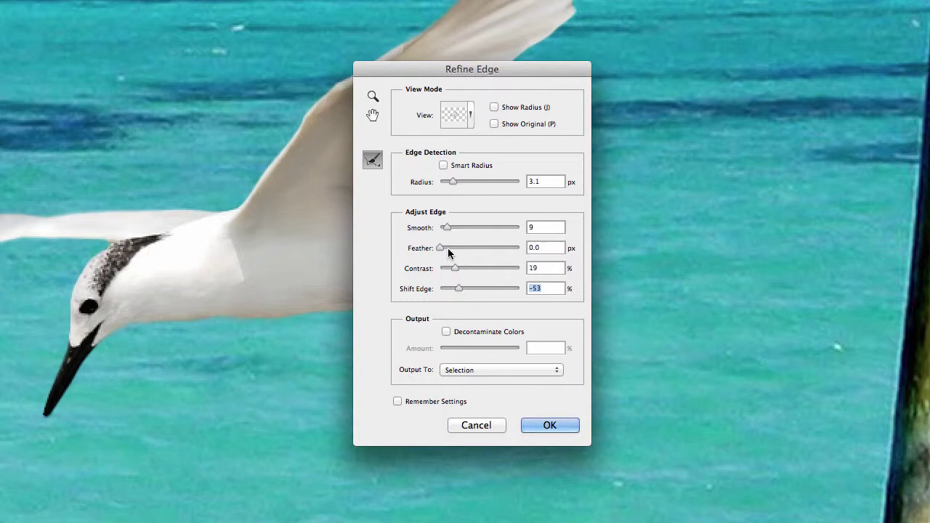
{"action": "left_click_drag", "start_coordinate": [441, 248], "coordinate": [438, 248]}
{"action": "left_click_drag", "start_coordinate": [453, 289], "coordinate": [459, 266]}
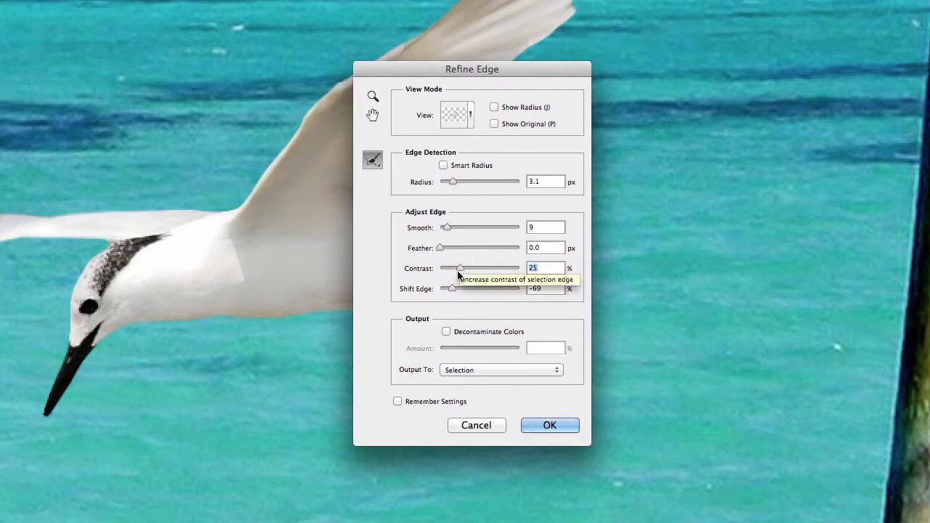
Output the refined bird selection to a layer mask and apply it
{"action": "left_click", "coordinate": [491, 371]}
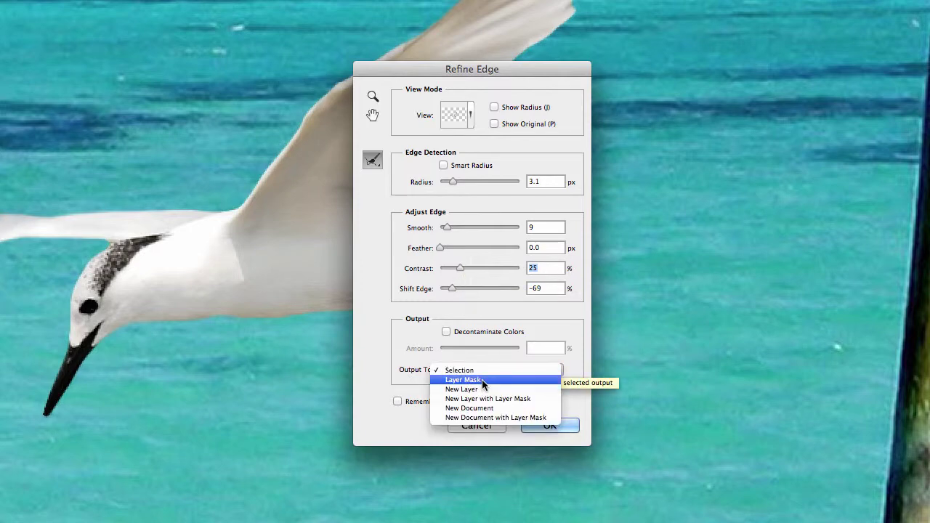
{"action": "left_click", "coordinate": [483, 381]}
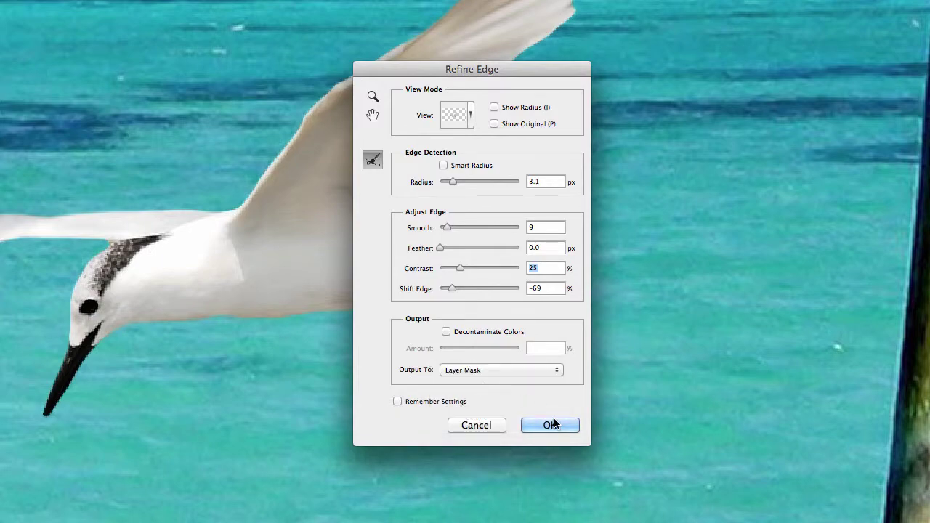
{"action": "left_click", "coordinate": [546, 425]}
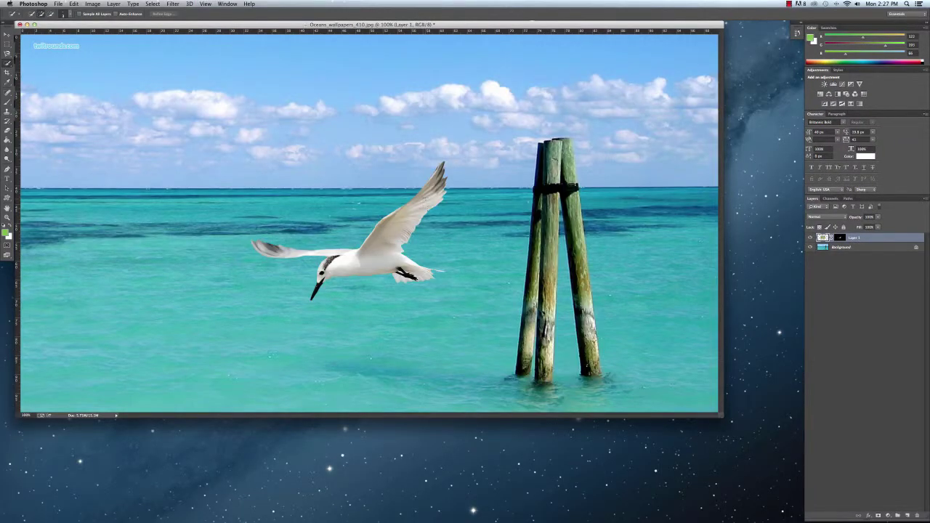
Erase the stray outer tail feather and trim the tail's upper edge with a very small Eraser
{"action": "left_click_drag", "start_coordinate": [406, 263], "coordinate": [406, 262]}
{"action": "key", "text": "e"}
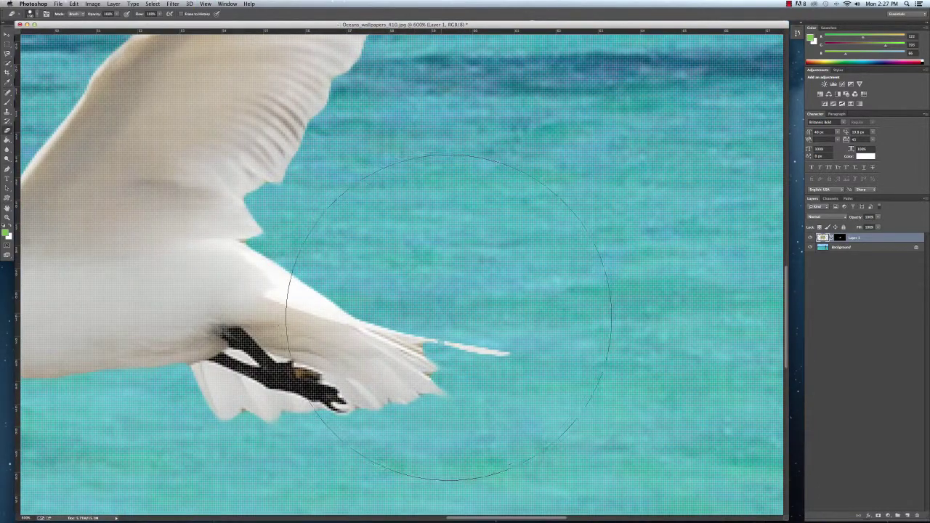
{"action": "key", "text": "bracketleft"}
{"action": "key", "text": "bracketleft"}
{"action": "key", "text": "bracketleft"}
{"action": "key", "text": "bracketleft"}
{"action": "key", "text": "bracketleft"}
{"action": "key", "text": "bracketleft"}
{"action": "key", "text": "bracketleft"}
{"action": "key", "text": "bracketleft"}
{"action": "key", "text": "bracketleft"}
{"action": "key", "text": "bracketleft"}
{"action": "key", "text": "bracketleft"}
{"action": "left_click_drag", "start_coordinate": [430, 336], "coordinate": [508, 352]}
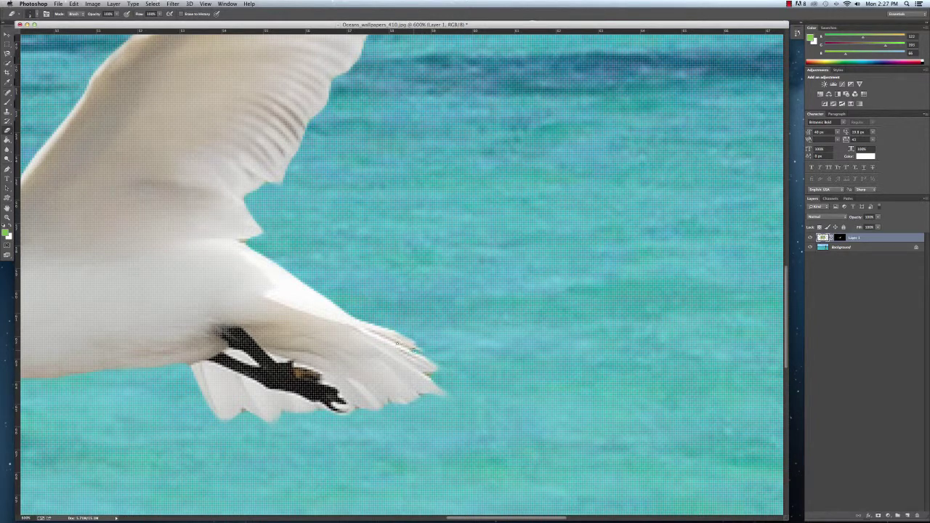
{"action": "left_click_drag", "start_coordinate": [387, 338], "coordinate": [419, 348]}
Erase the green fringe at the tip of the raised wing and check the bird's head and outstretched wing for leftover edges
{"action": "scroll", "coordinate": [391, 378], "scroll_direction": "up", "scroll_amount": 10}
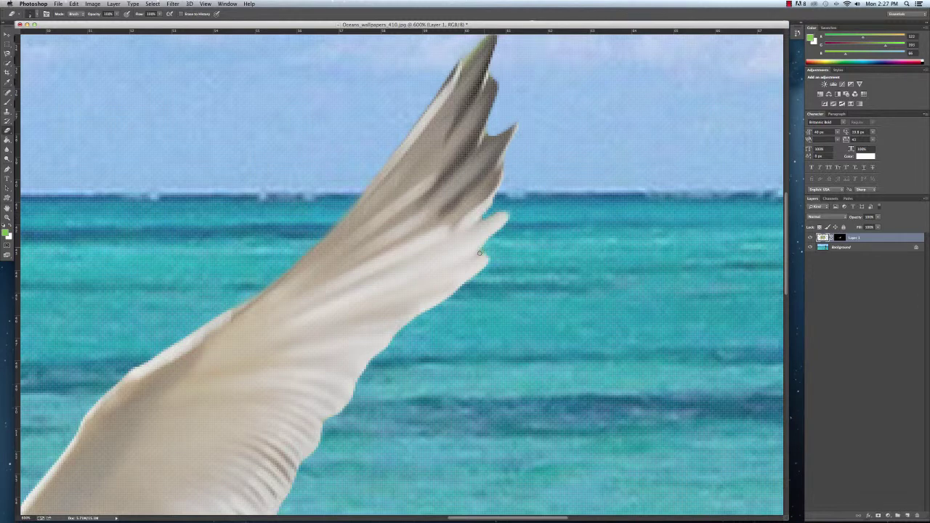
{"action": "scroll", "coordinate": [483, 247], "scroll_direction": "up", "scroll_amount": 2}
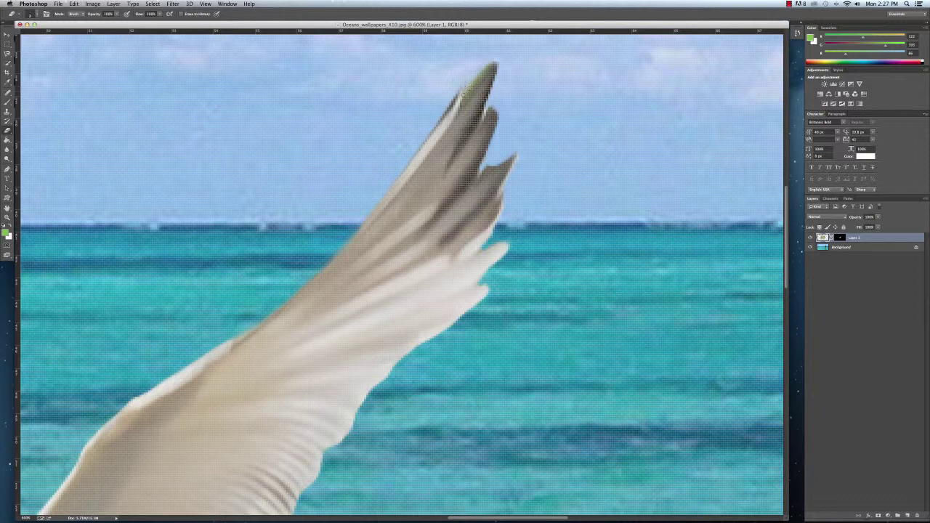
{"action": "mouse_move", "coordinate": [461, 92]}
{"action": "left_mouse_down"}
{"action": "mouse_move", "coordinate": [499, 59]}
{"action": "mouse_move", "coordinate": [462, 94]}
{"action": "mouse_move", "coordinate": [490, 64]}
{"action": "mouse_move", "coordinate": [466, 82]}
{"action": "left_mouse_up"}
{"action": "scroll", "coordinate": [470, 72], "scroll_direction": "left", "scroll_amount": 10}
{"action": "scroll", "coordinate": [470, 72], "scroll_direction": "down", "scroll_amount": 15}
{"action": "scroll", "coordinate": [516, 287], "scroll_direction": "left", "scroll_amount": 12}
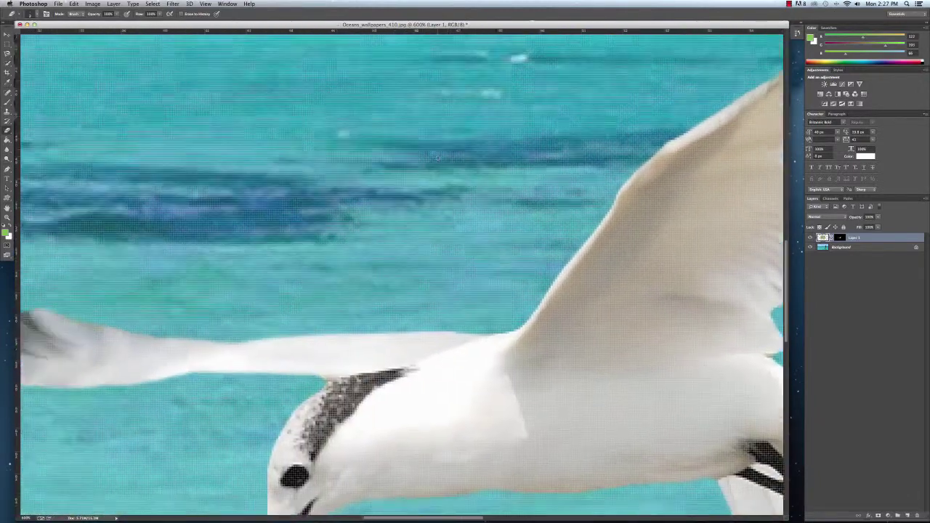
{"action": "scroll", "coordinate": [516, 286], "scroll_direction": "down", "scroll_amount": 4}
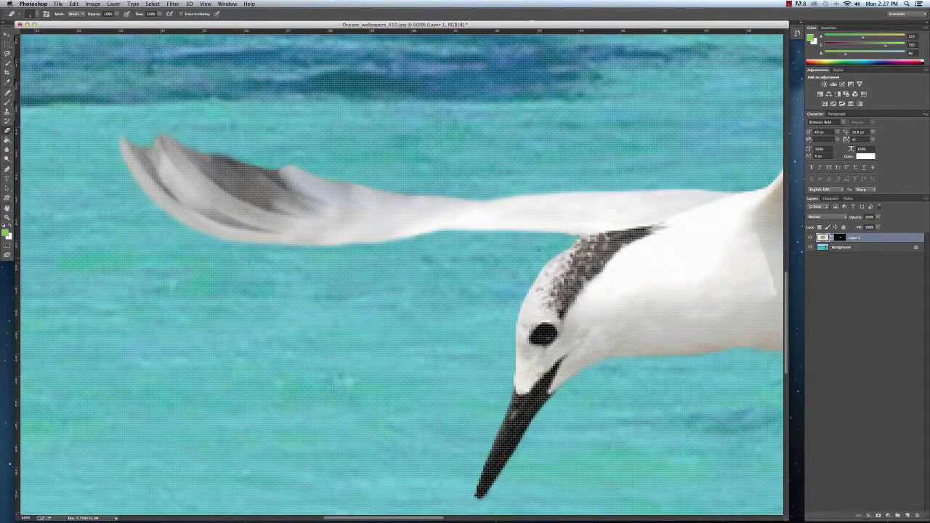
Scale the bird down to about 87.5% and place it in the sky just above and left of the wooden posts
{"action": "key", "text": "super+1"}
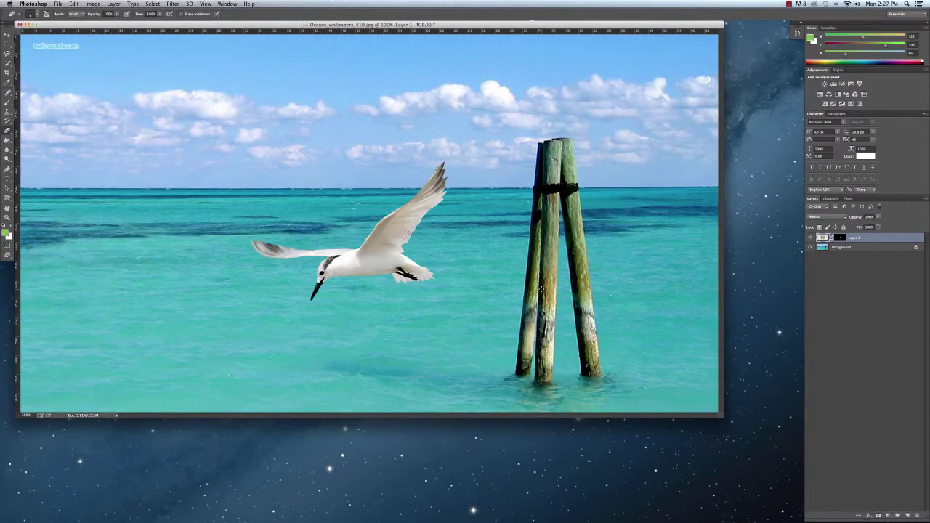
{"action": "key", "text": "v"}
{"action": "mouse_move", "coordinate": [385, 263]}
{"action": "left_mouse_down"}
{"action": "mouse_move", "coordinate": [440, 196]}
{"action": "mouse_move", "coordinate": [468, 143]}
{"action": "mouse_move", "coordinate": [459, 141]}
{"action": "left_mouse_up"}
{"action": "key", "text": "super+t"}
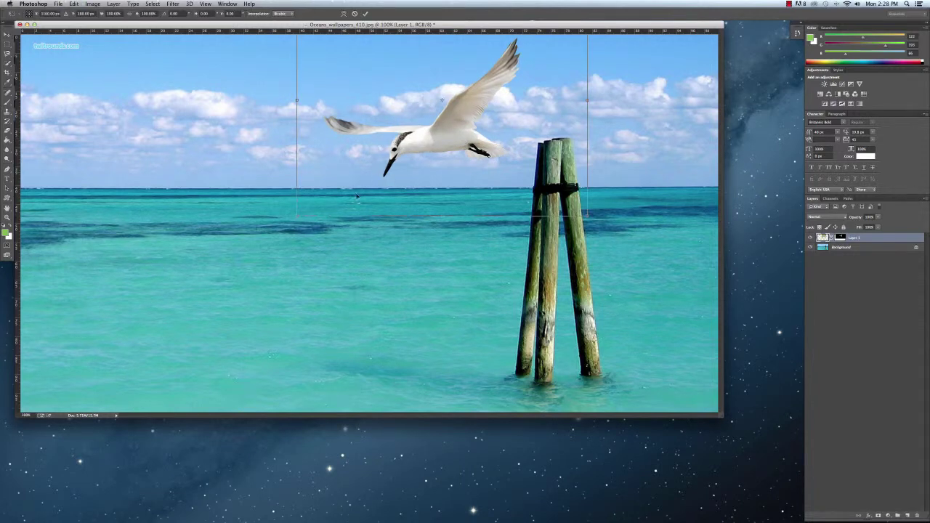
{"action": "left_click_drag", "start_coordinate": [295, 216], "coordinate": [332, 191]}
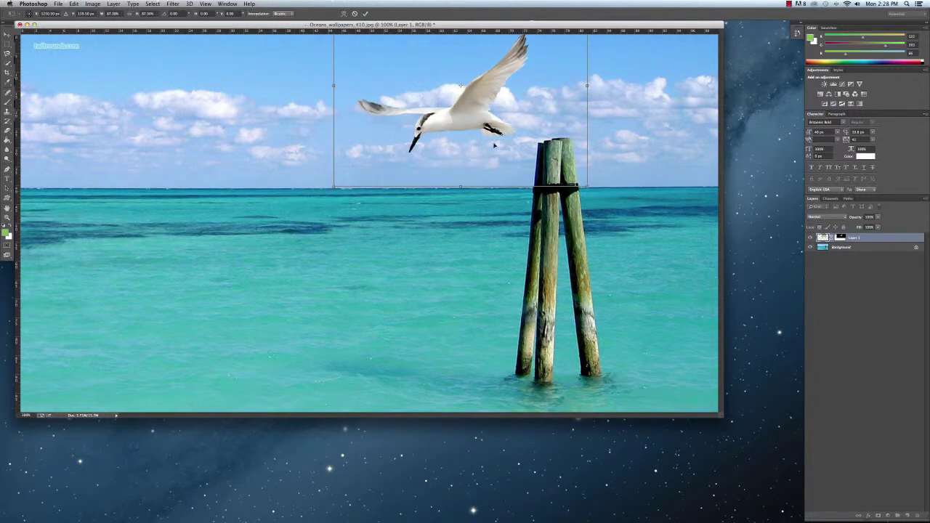
{"action": "left_click_drag", "start_coordinate": [502, 155], "coordinate": [398, 293]}
{"action": "key", "text": "Return"}
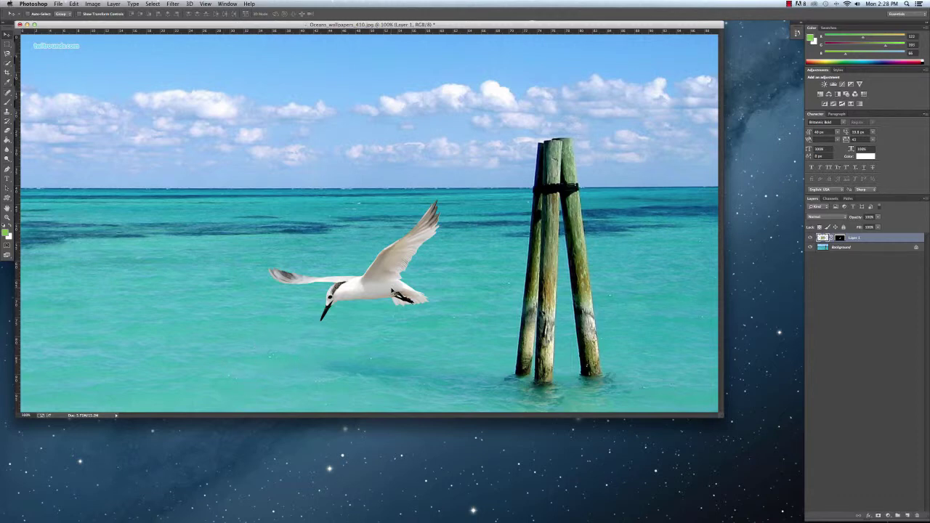
{"action": "left_click_drag", "start_coordinate": [367, 292], "coordinate": [449, 140]}
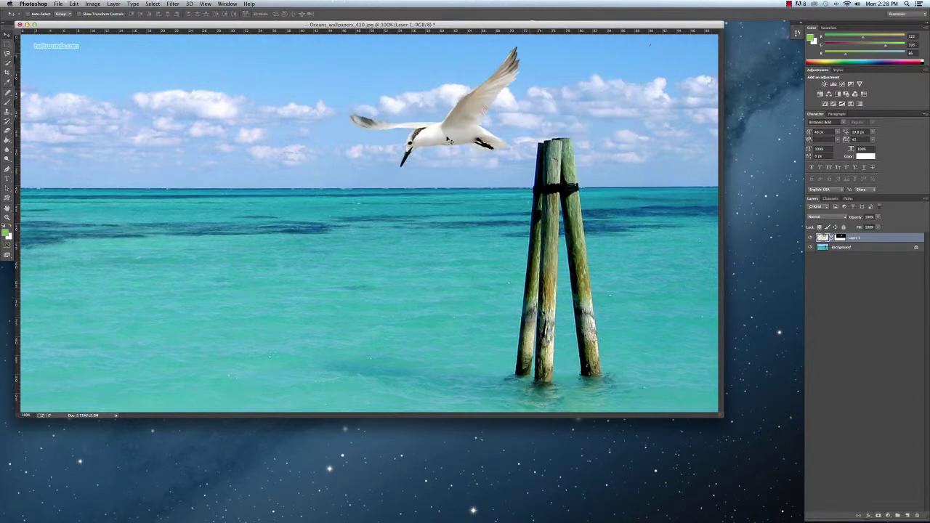